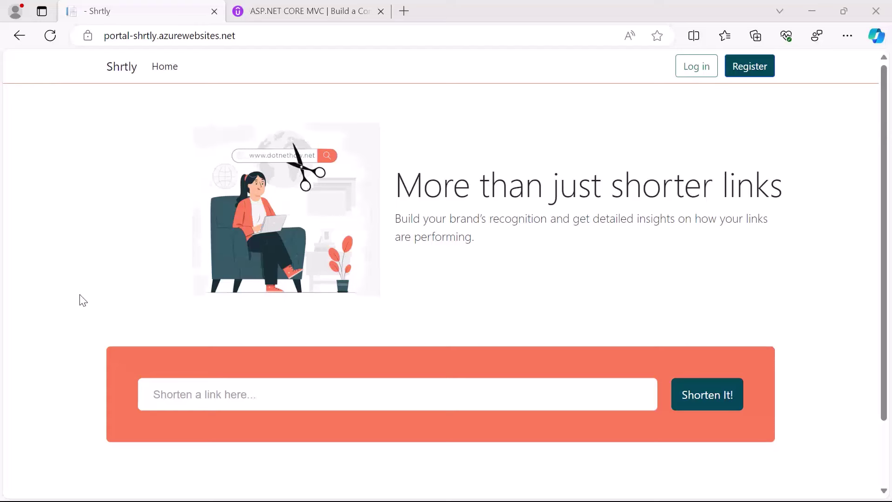
Copy the Udemy course URL and submit it in Shrtly's shorten box, which leads to the login page
click(276, 19)
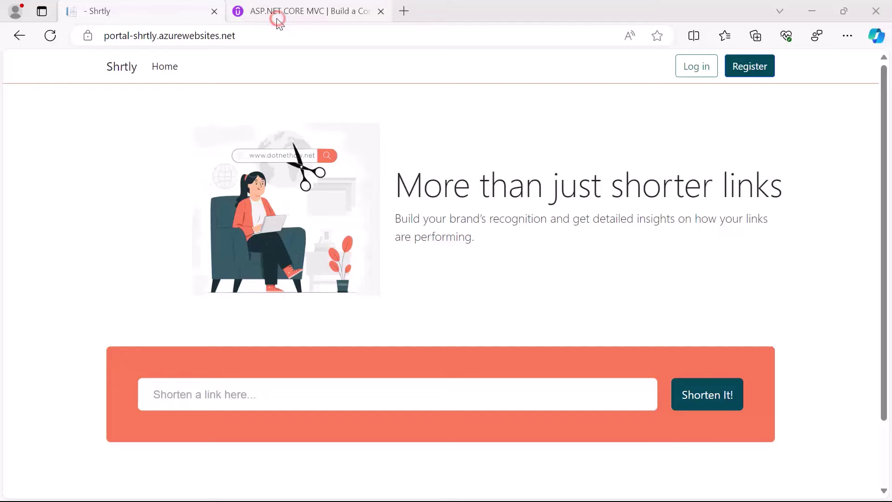
click(254, 36)
key(ctrl+c)
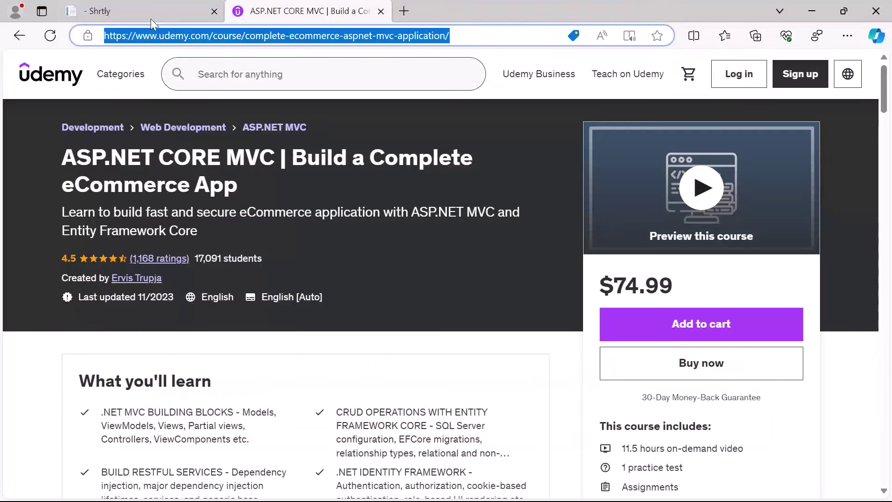
click(151, 16)
click(216, 390)
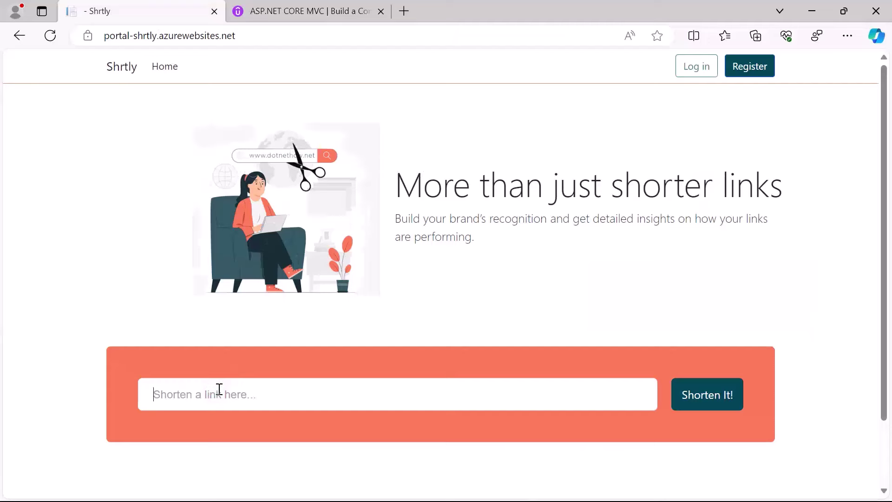
key(ctrl+v)
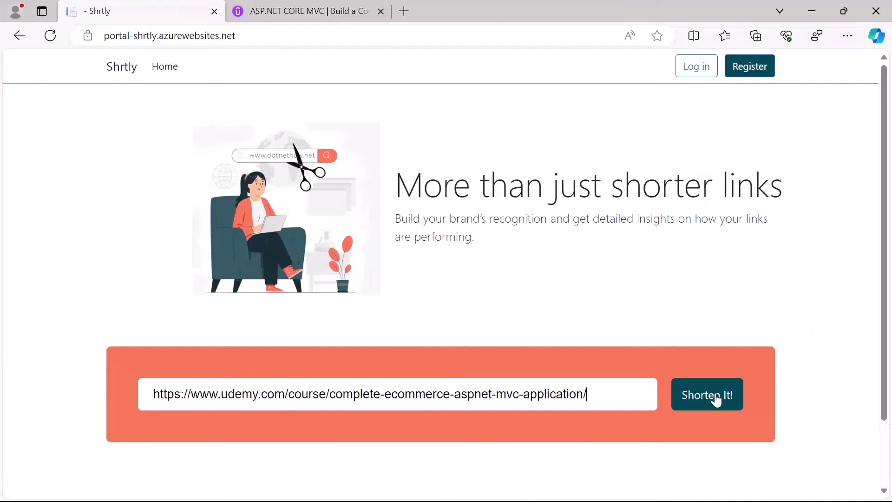
click(716, 398)
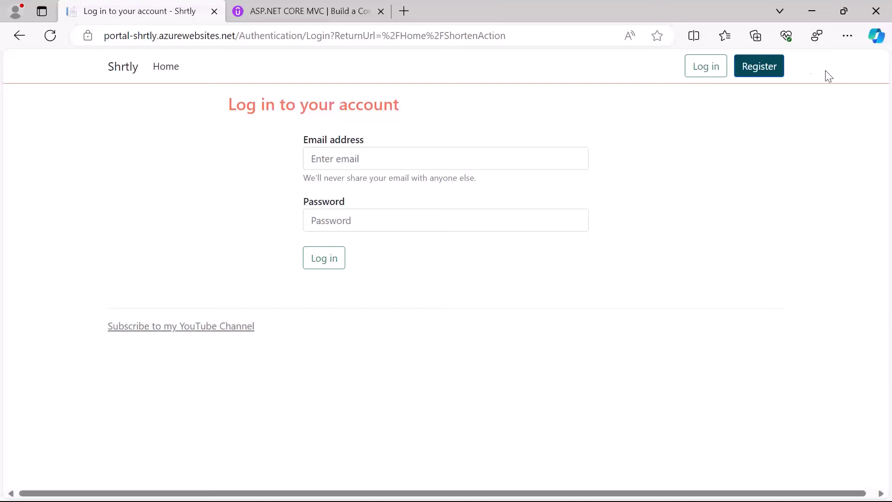
Fill the registration form with the user's full name, e-mail, password and confirmation, and submit it
click(764, 67)
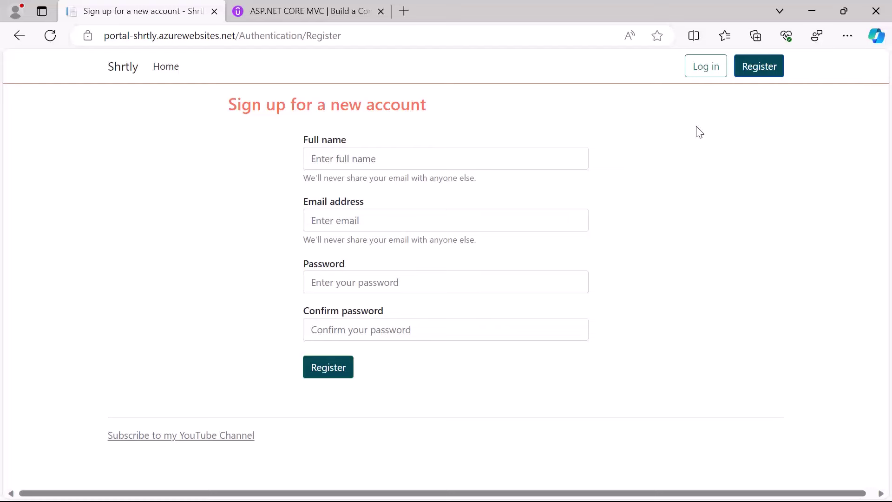
click(397, 161)
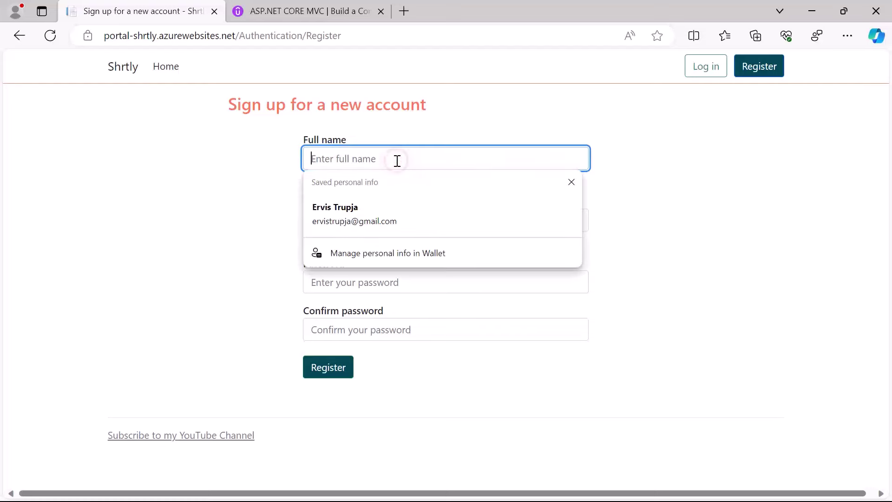
click(566, 155)
text(Ervis Trupja)
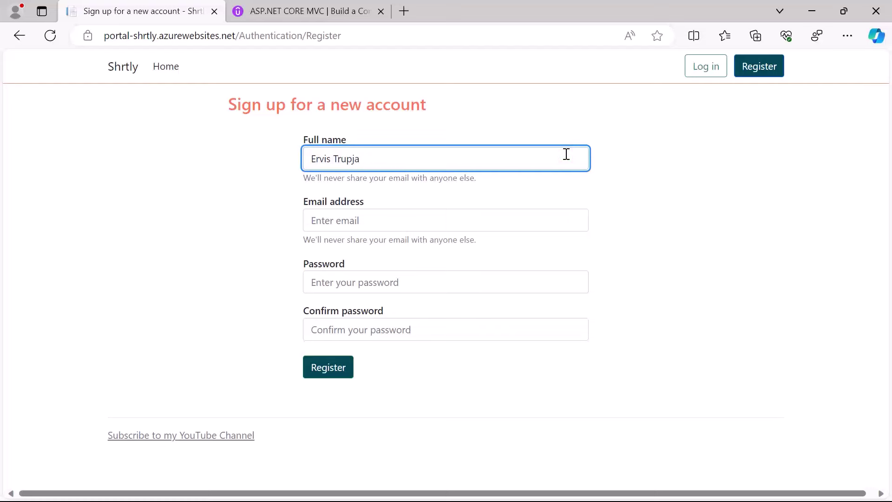
click(470, 214)
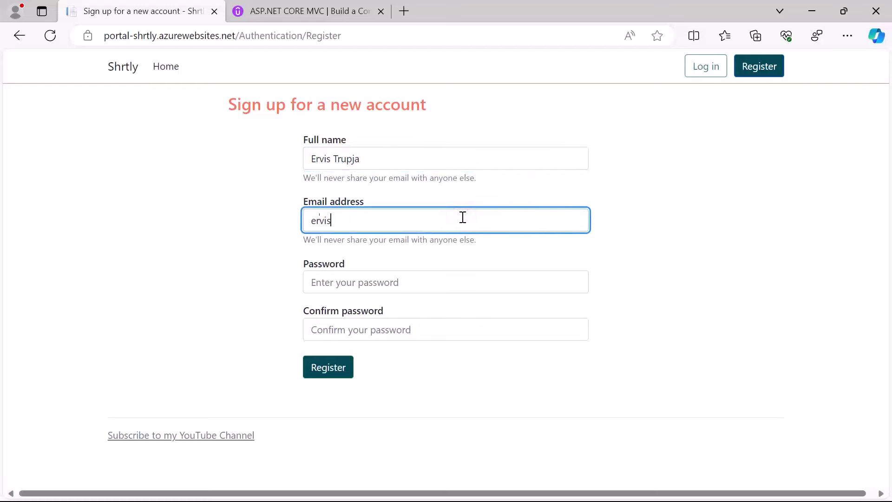
click(415, 274)
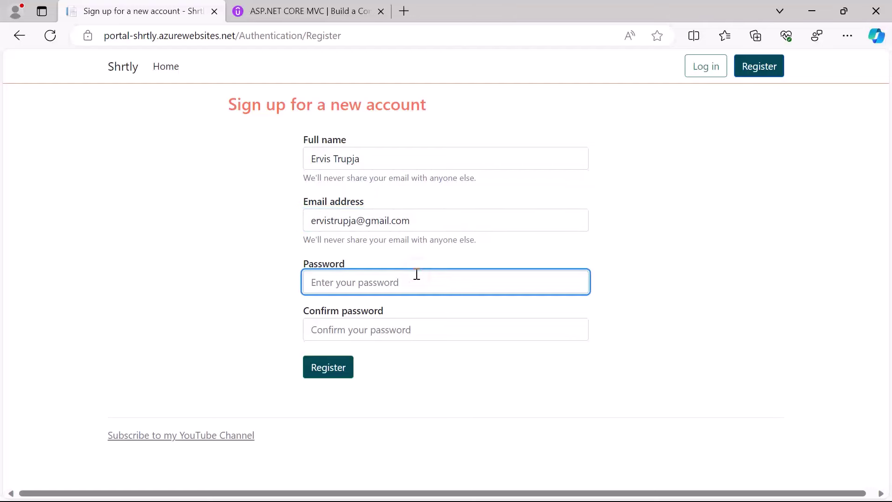
text(****)
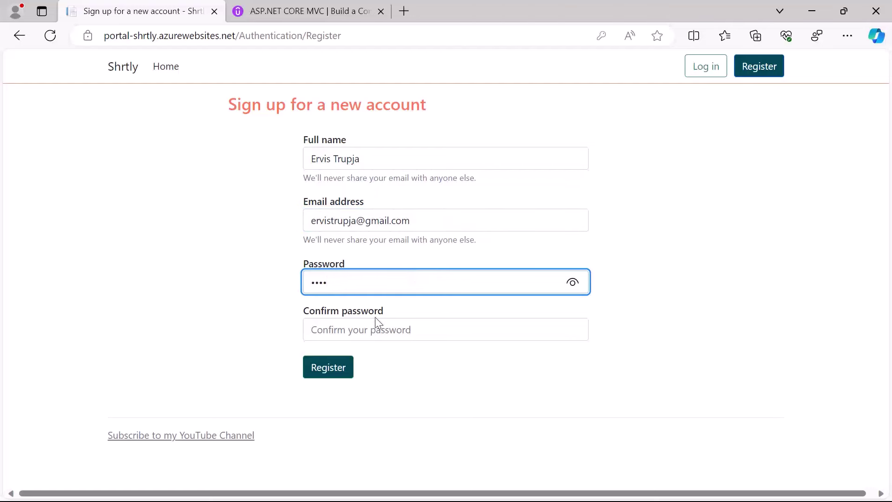
click(372, 323)
text(***)
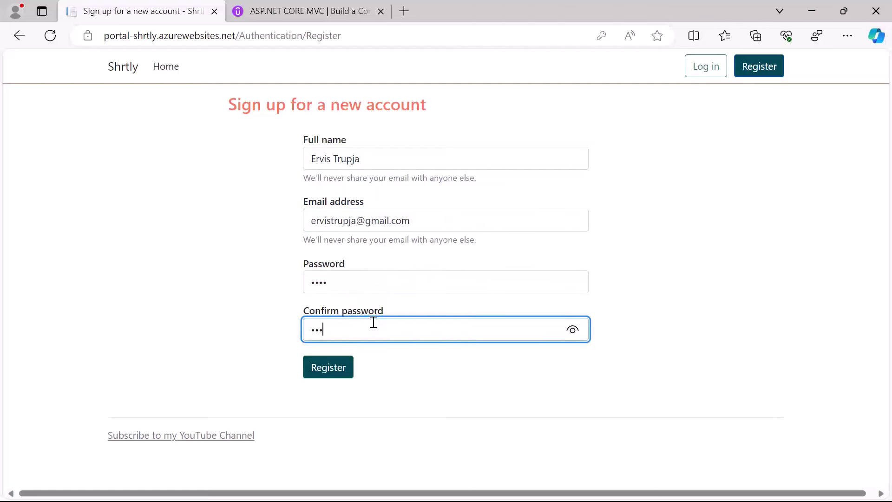
click(243, 312)
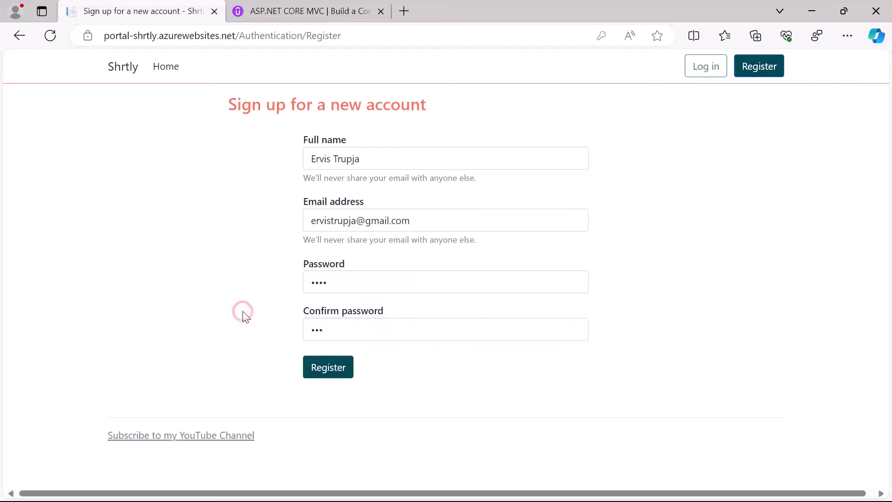
click(324, 377)
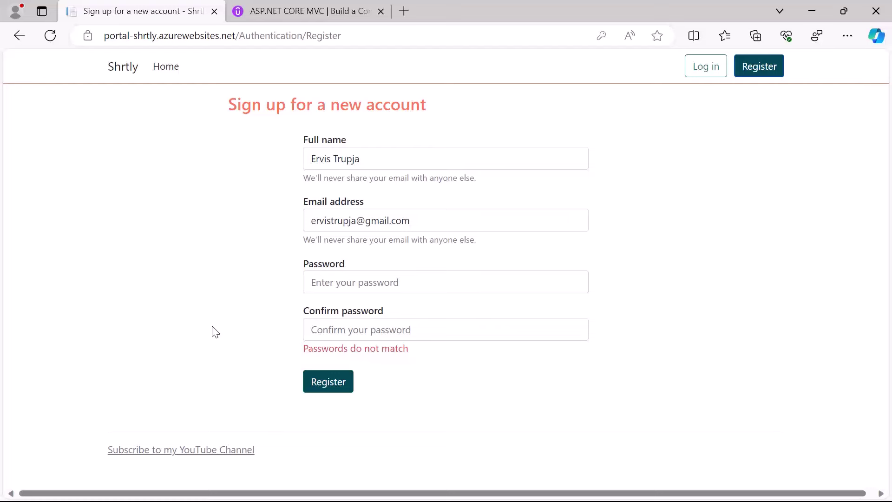
Re-enter a matching password and confirmation after the mismatch error and resubmit the registration
click(324, 283)
text(••)
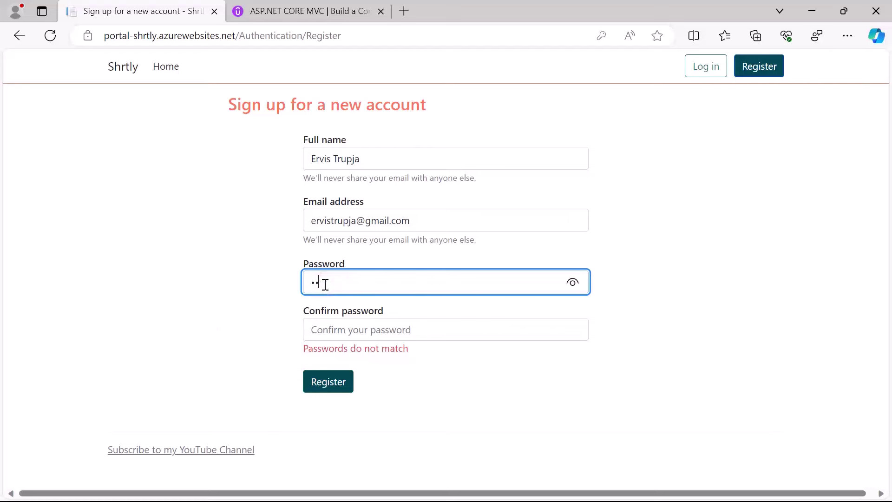
text(••••)
click(330, 336)
text(•)
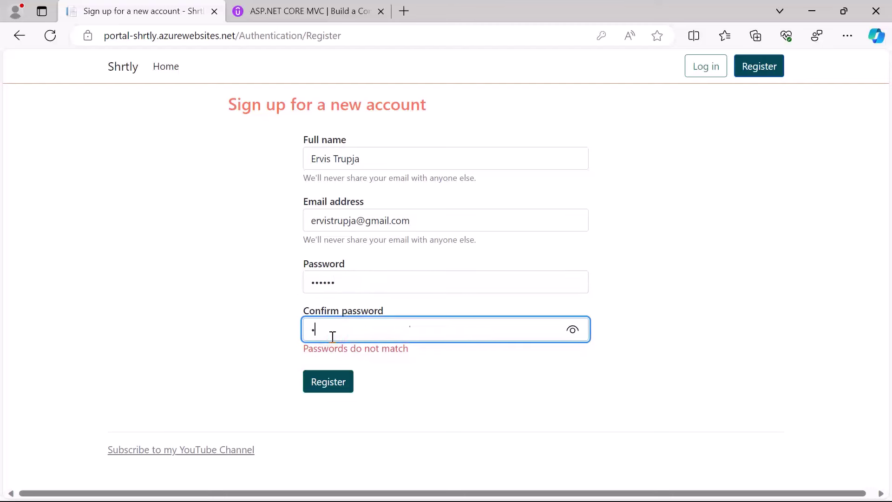
text(•••••)
click(207, 333)
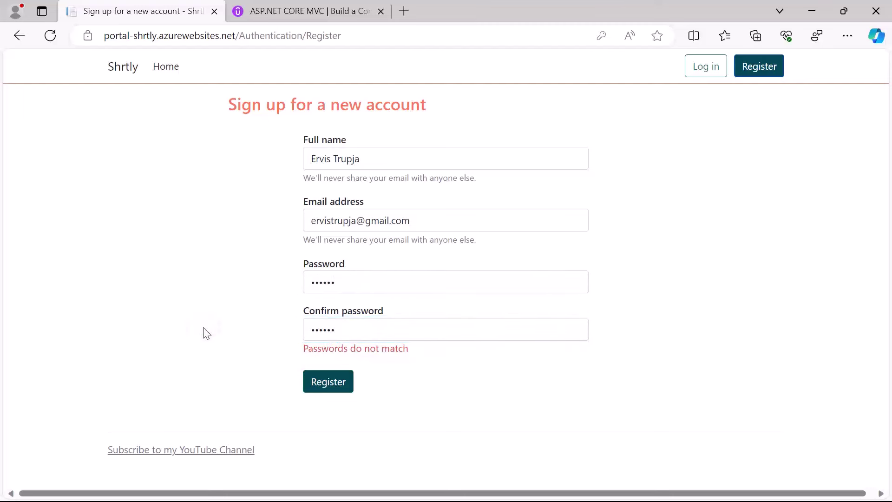
click(313, 390)
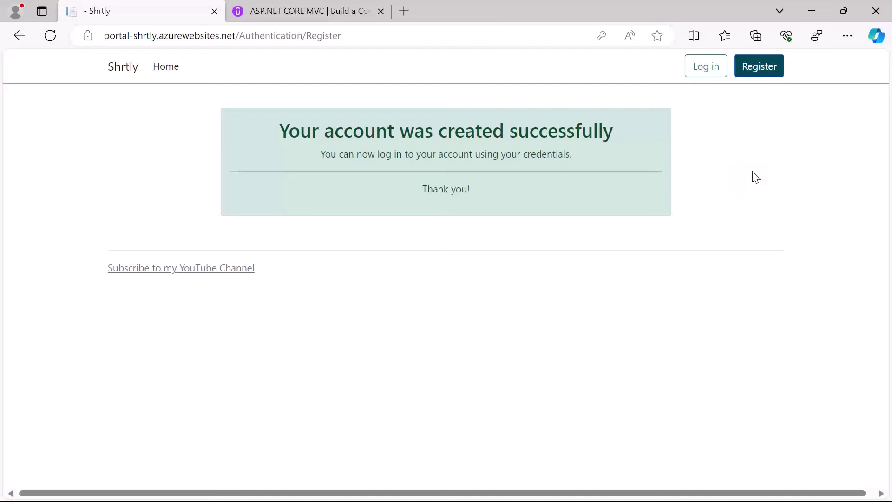
Sign in on the login form with the new account's e-mail and password
click(703, 72)
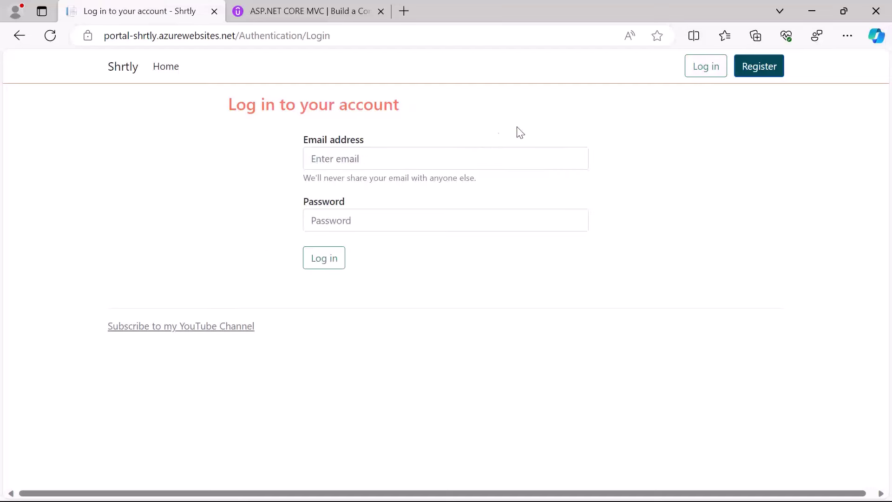
click(463, 152)
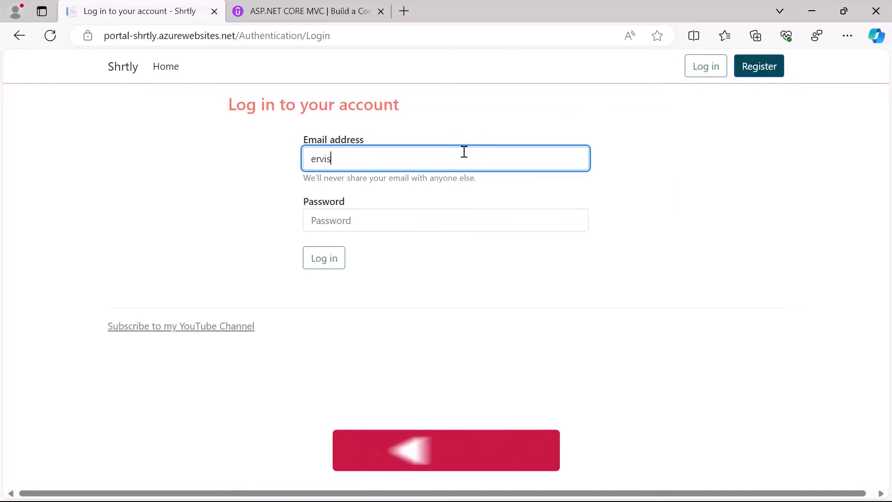
click(361, 213)
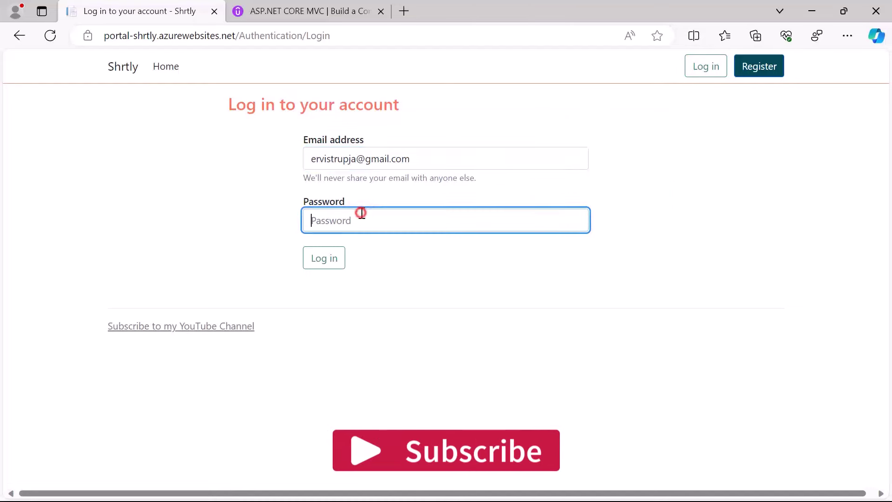
text(••••••)
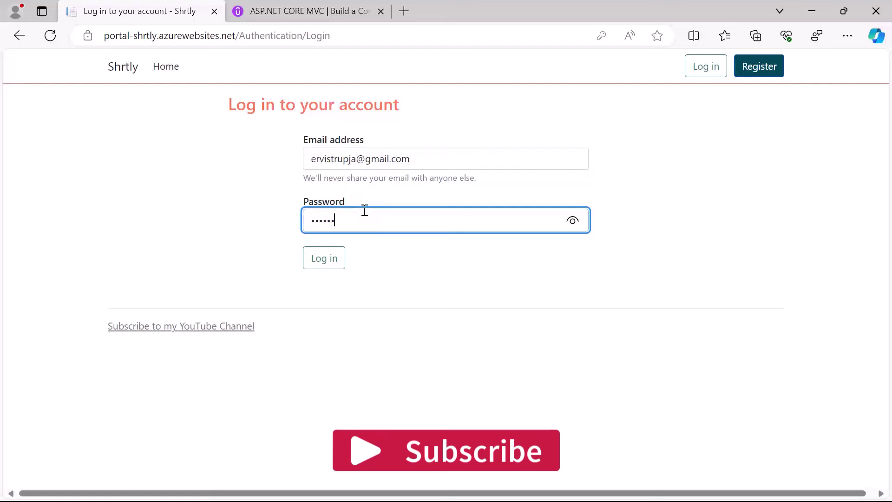
click(332, 265)
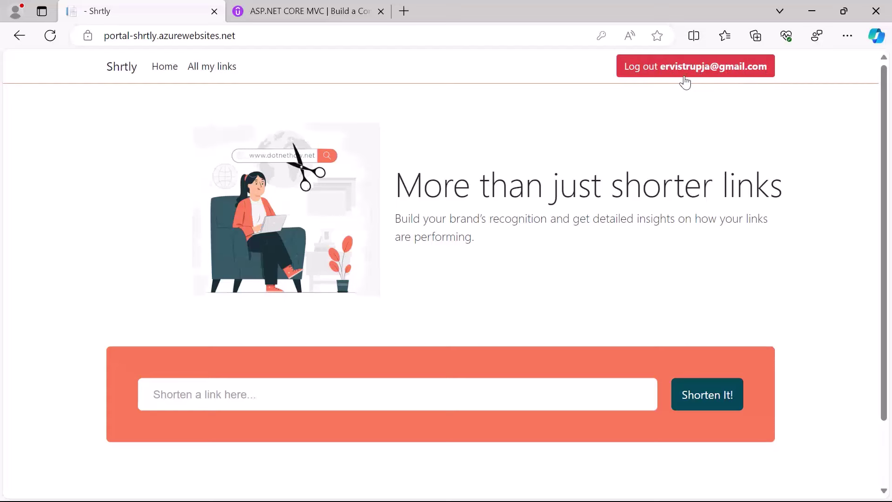
View the still-empty All my links list, then go to Add New for the shortening form
click(224, 73)
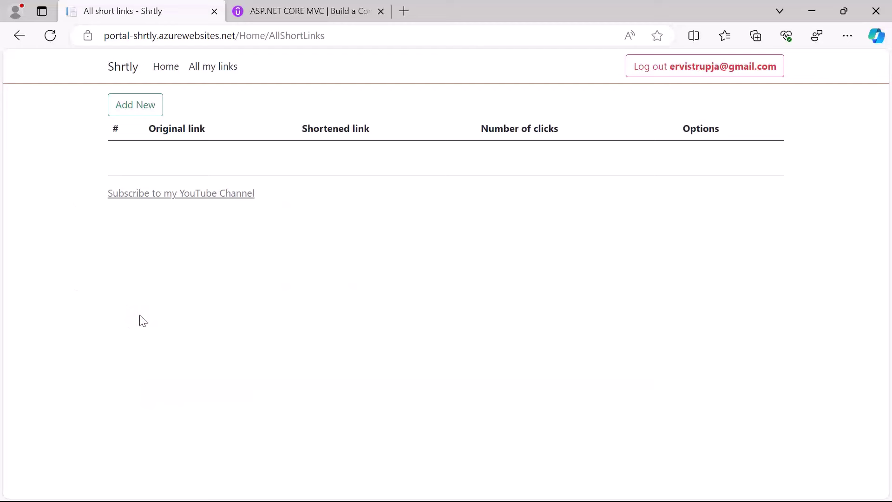
click(286, 15)
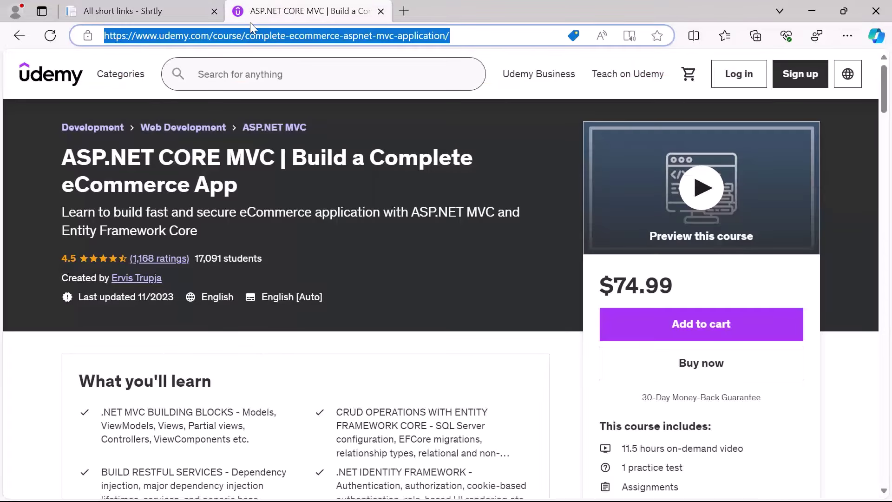
click(170, 11)
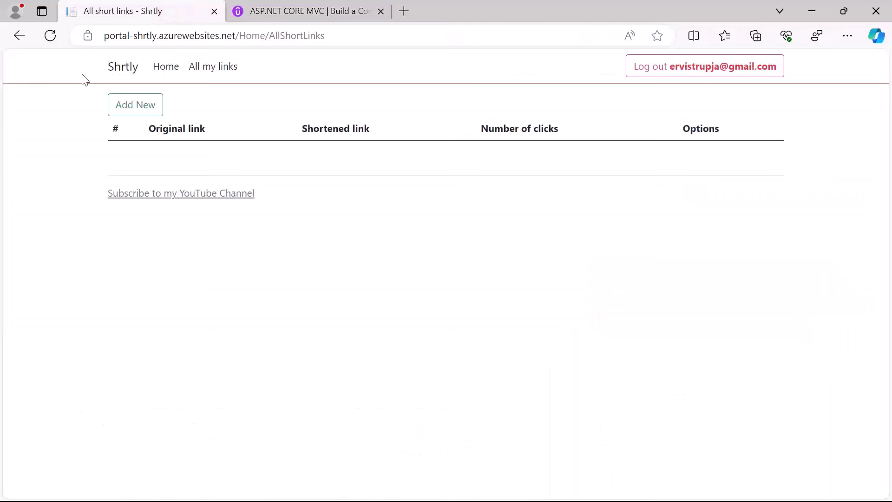
click(140, 109)
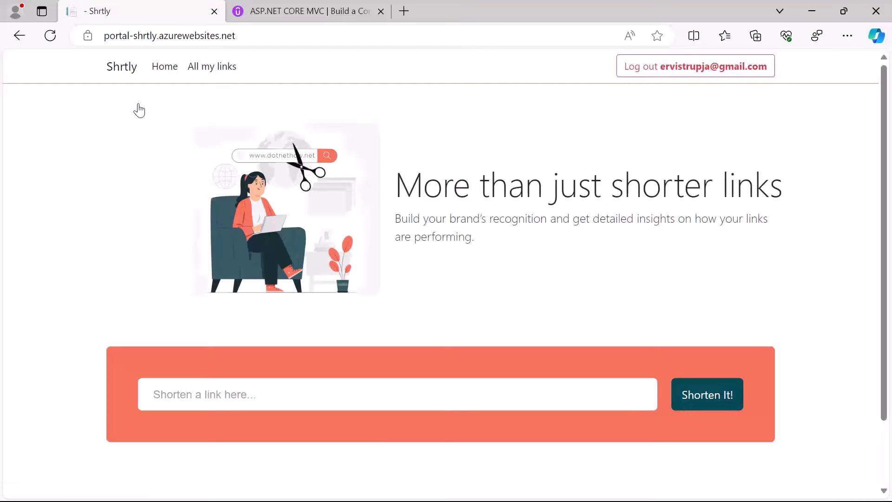
Paste the Udemy course URL into the link box and shorten it, getting code RItSq4
click(238, 393)
text(https://www.udemy.com/course/complete-ecommerce-aspnet-mvc-application/)
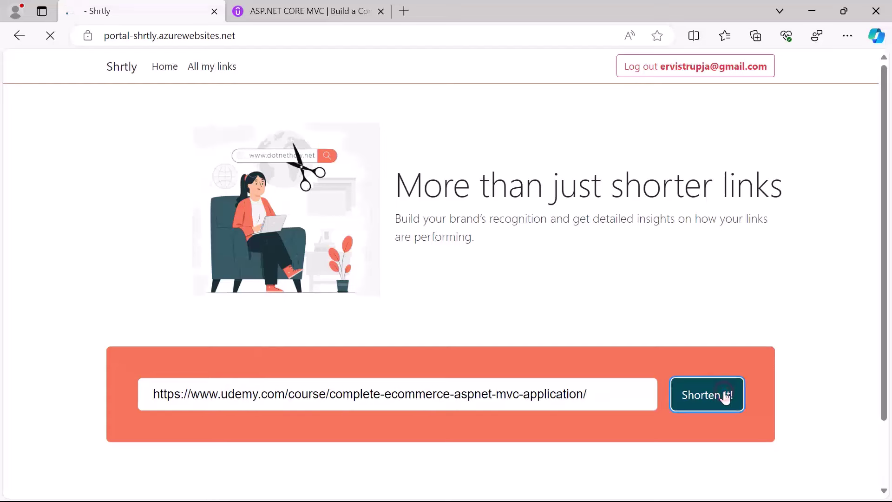
click(723, 397)
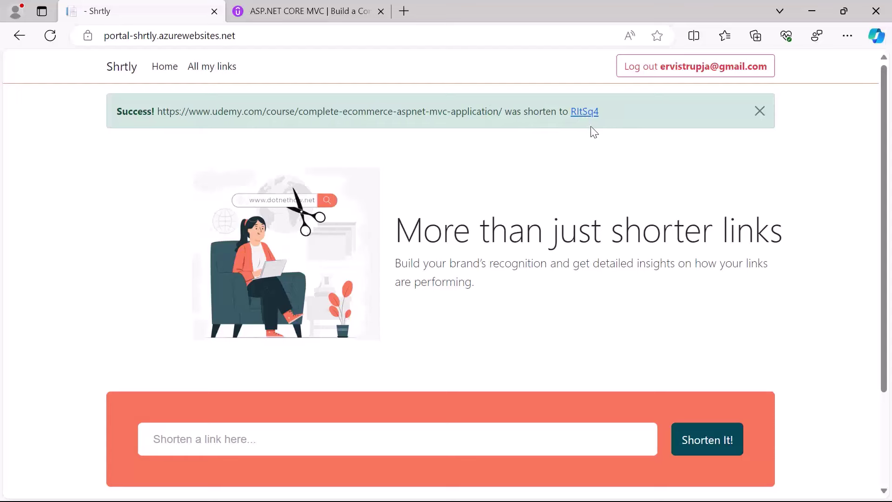
Show All my links with RItSq4 at 0 clicks and copy the site's base address
click(229, 67)
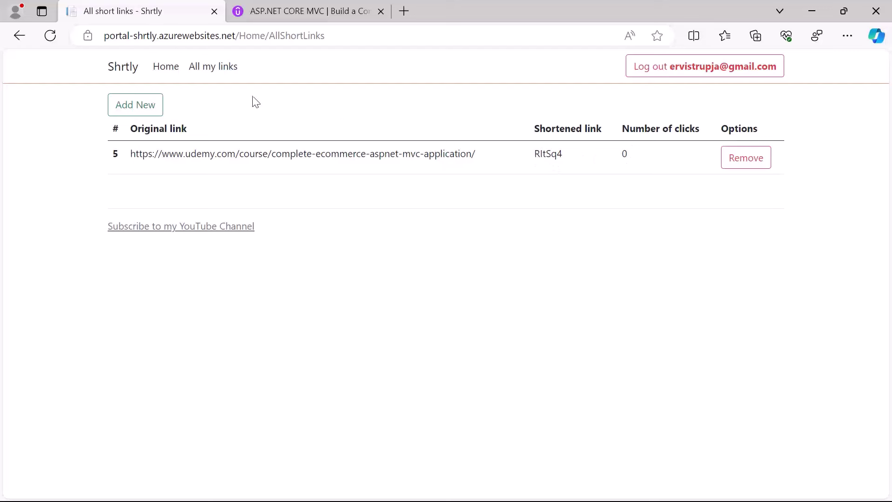
click(236, 37)
drag(237, 38, 103, 36)
key(ctrl+c)
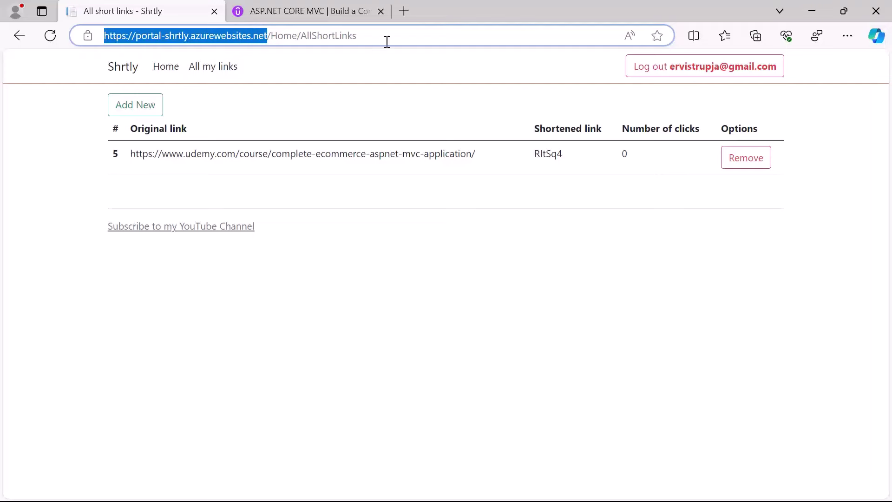
In a new tab, enter the Shrtly site address with the 'portal-' prefix removed
click(403, 11)
key(ctrl+v)
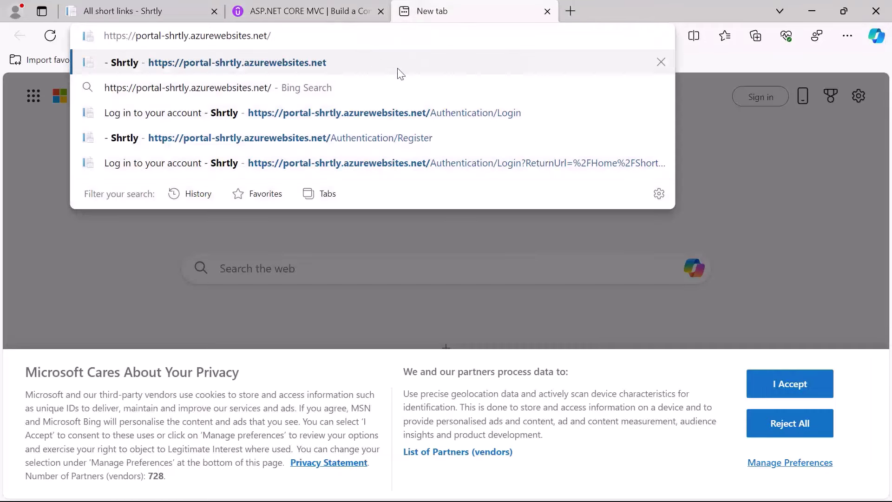
drag(165, 36, 163, 40)
click(143, 37)
key(BackSpace)
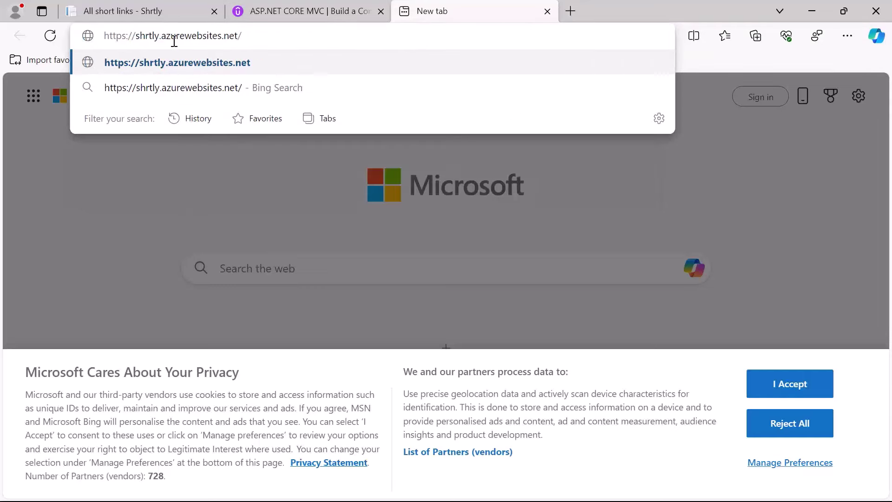
Append short code RItSq4 to that address and open it, redirecting to the Udemy course
click(163, 12)
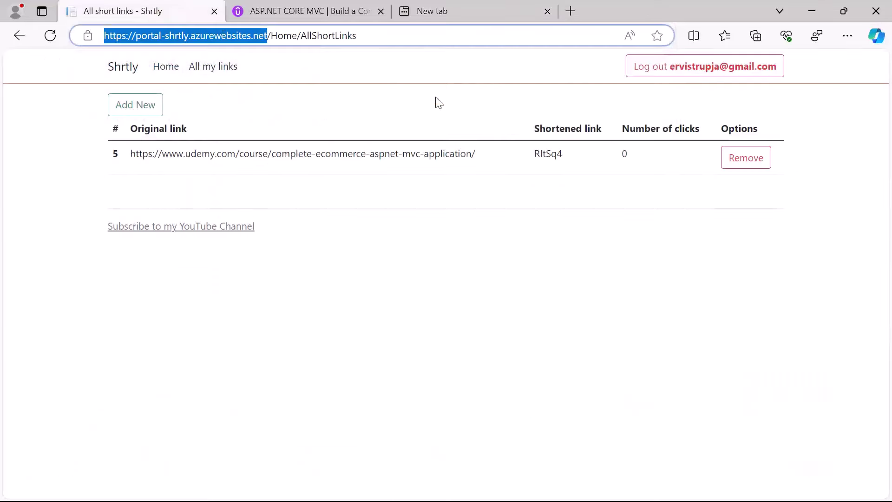
double_click(550, 153)
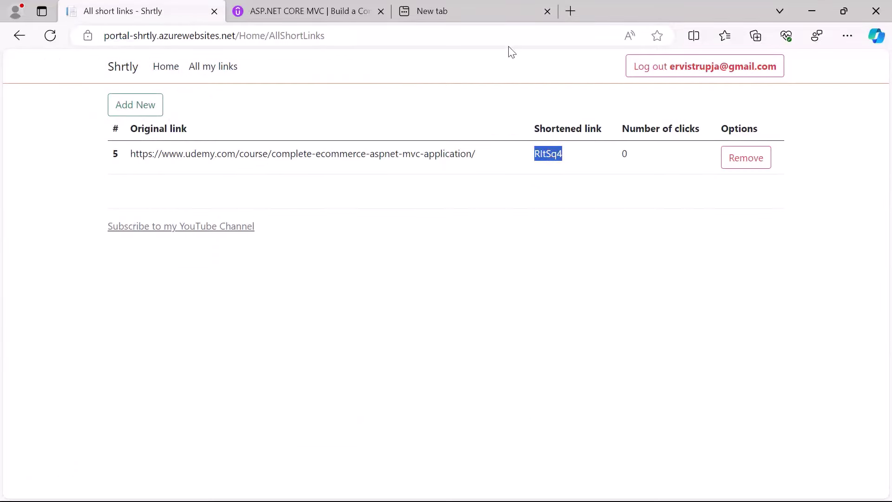
click(480, 12)
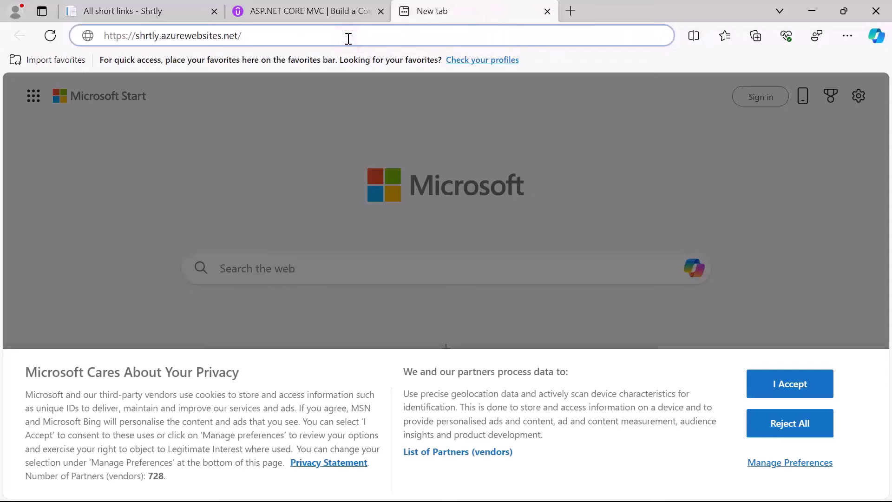
key(ctrl+v)
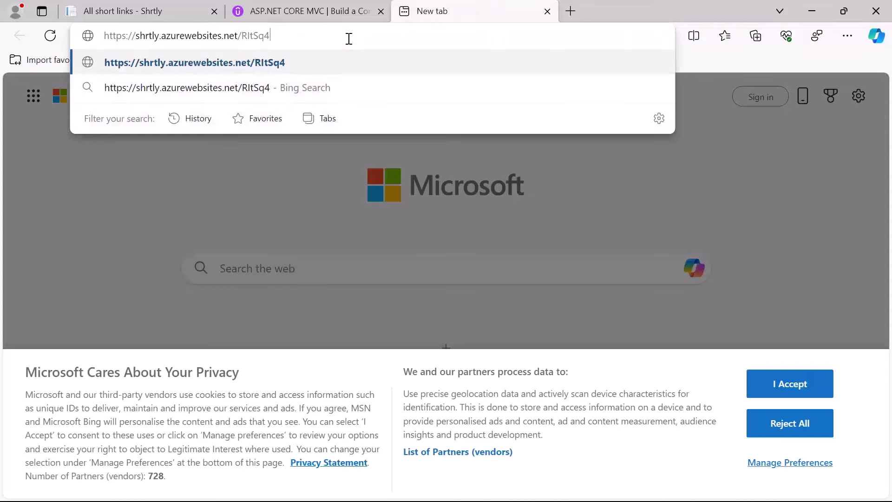
key(Return)
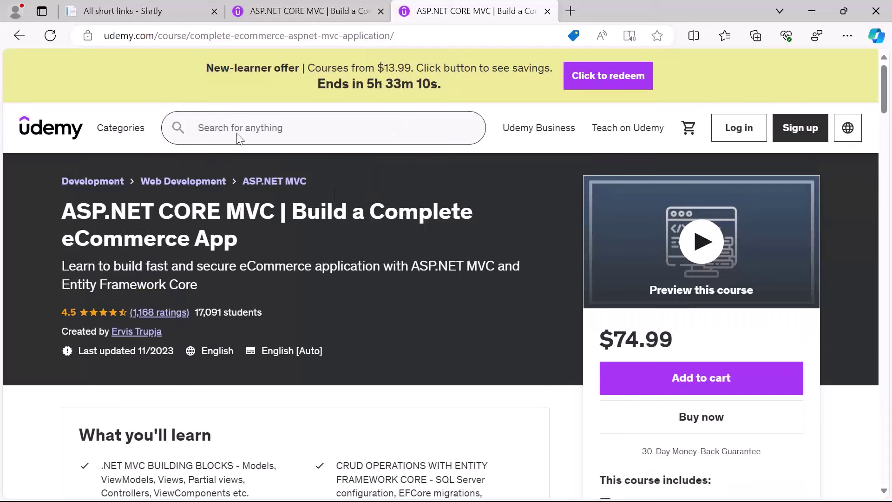
Reload the All short links page and confirm RItSq4 now shows 1 click
click(148, 16)
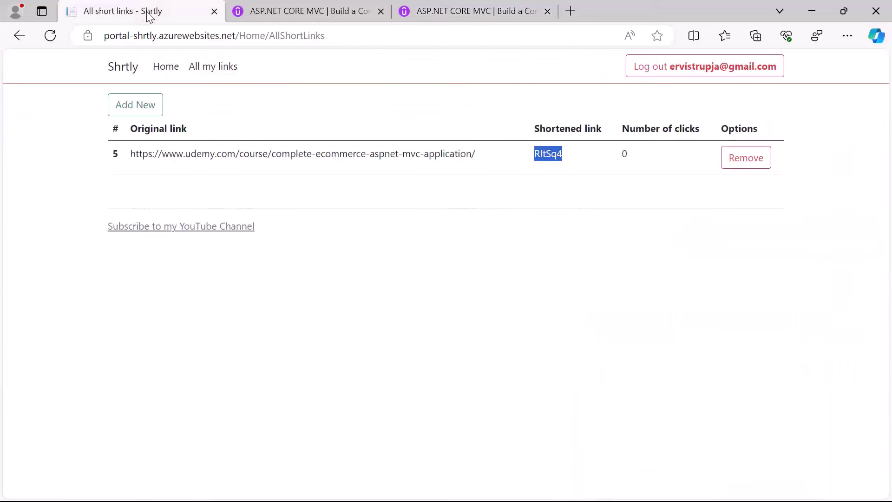
click(60, 101)
click(53, 40)
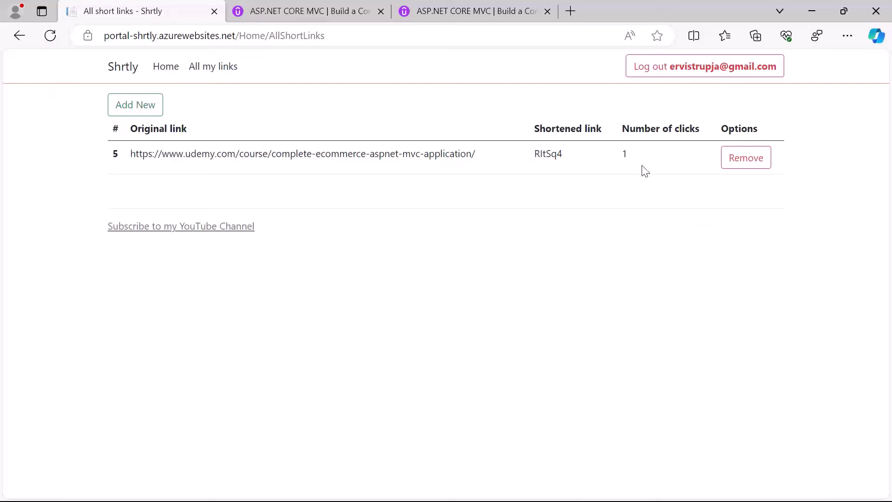
double_click(624, 155)
click(606, 229)
click(515, 261)
click(485, 65)
Log out of the user account and sign in with the admin e-mail and password
click(646, 75)
click(613, 70)
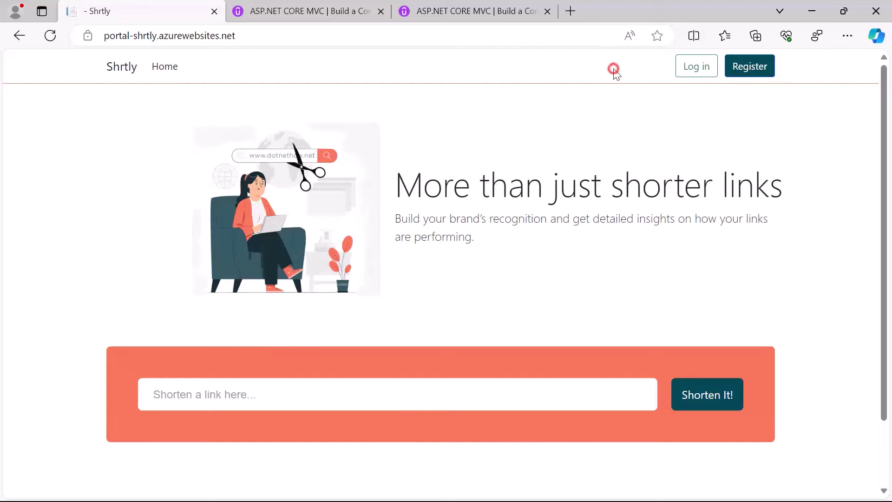
click(692, 70)
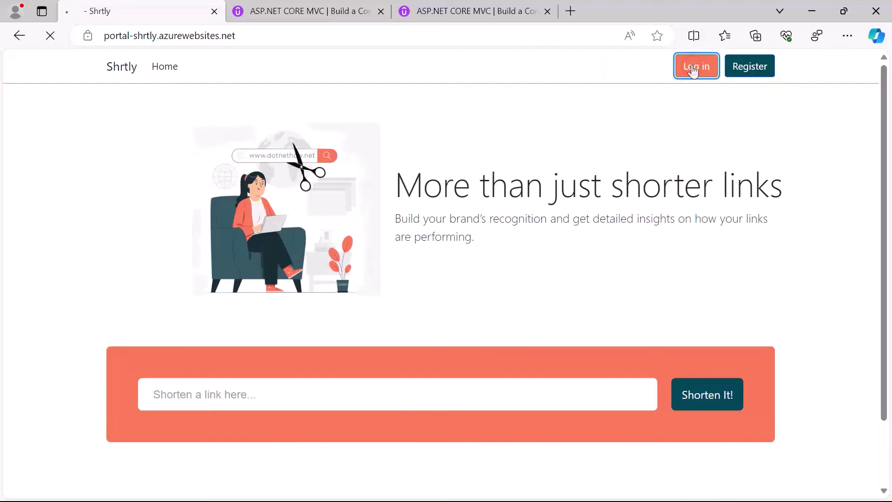
click(495, 155)
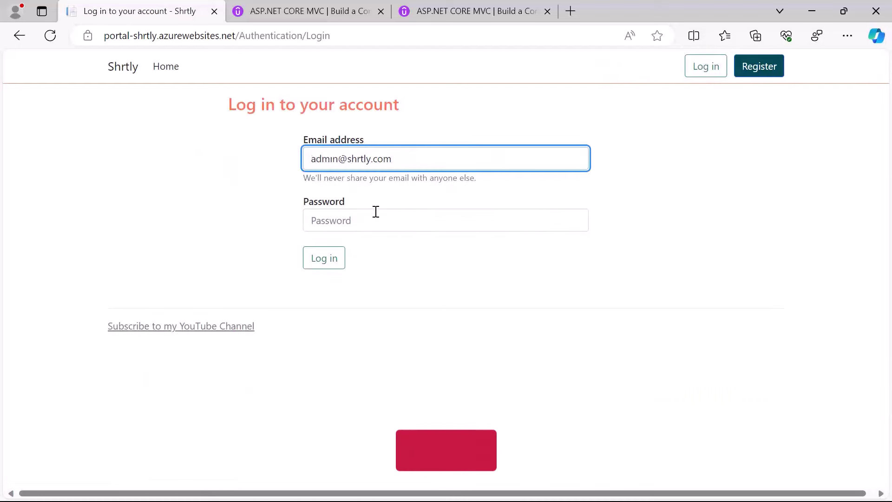
click(376, 211)
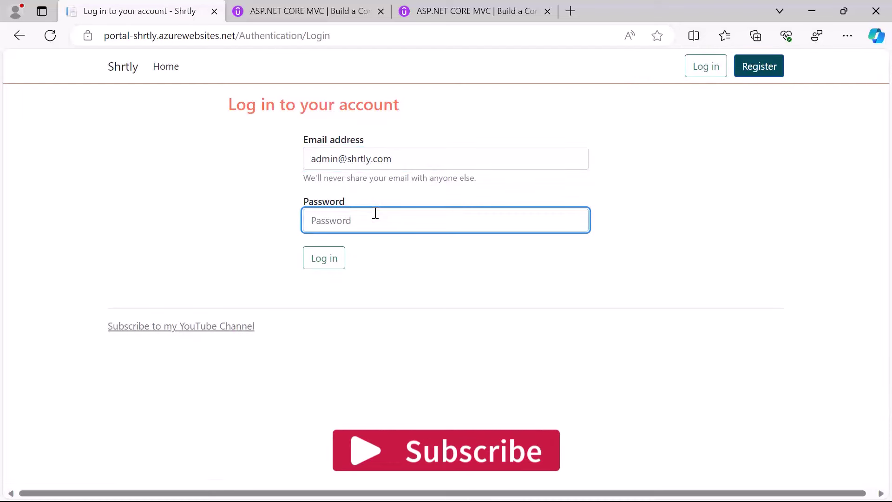
key(ctrl+v)
click(324, 257)
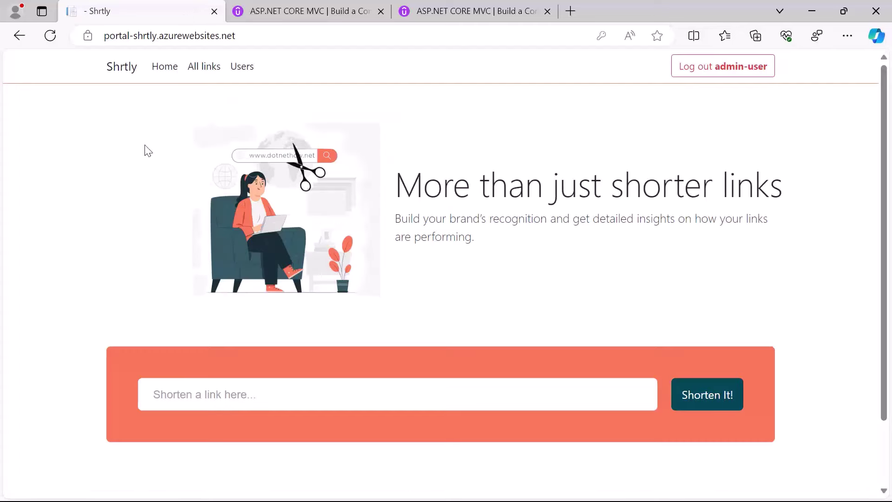
Open All links to see RItSq4 with 1 click and its owner's e-mail
click(196, 78)
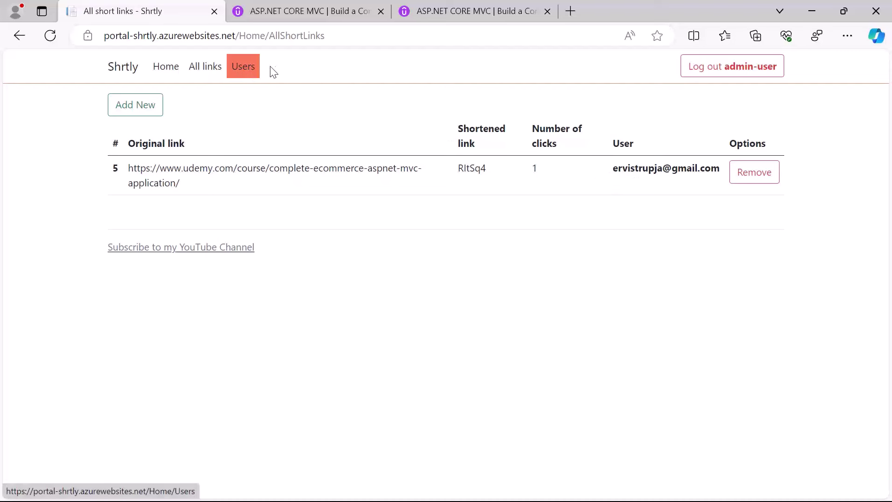
Expand the third user's details on the Users page and find the Udemy link RltSq4 with 1 click
click(248, 71)
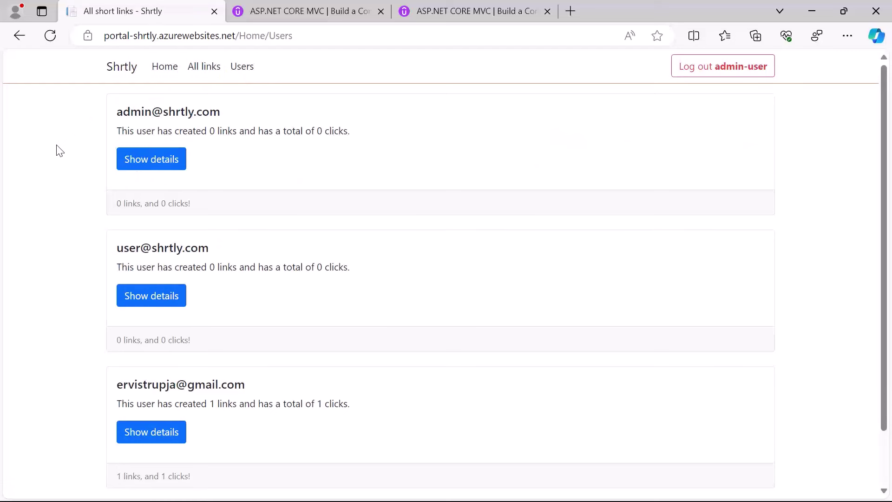
scroll(31, 231, down, 2)
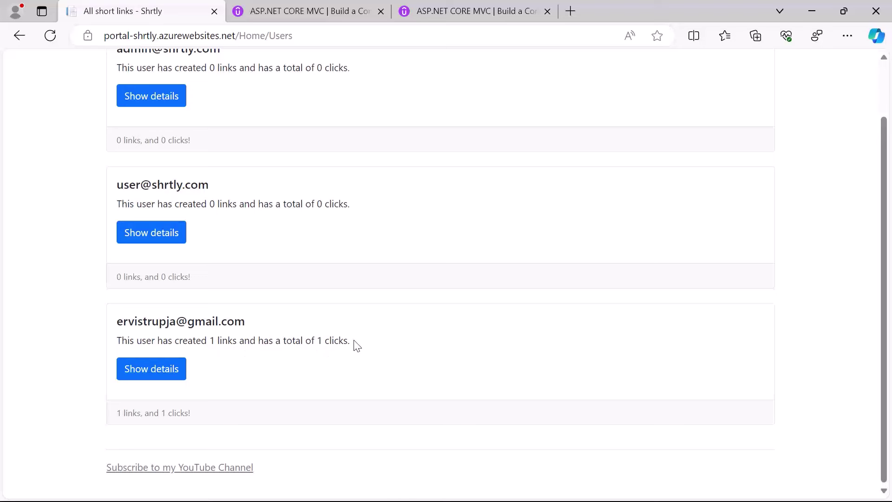
click(161, 375)
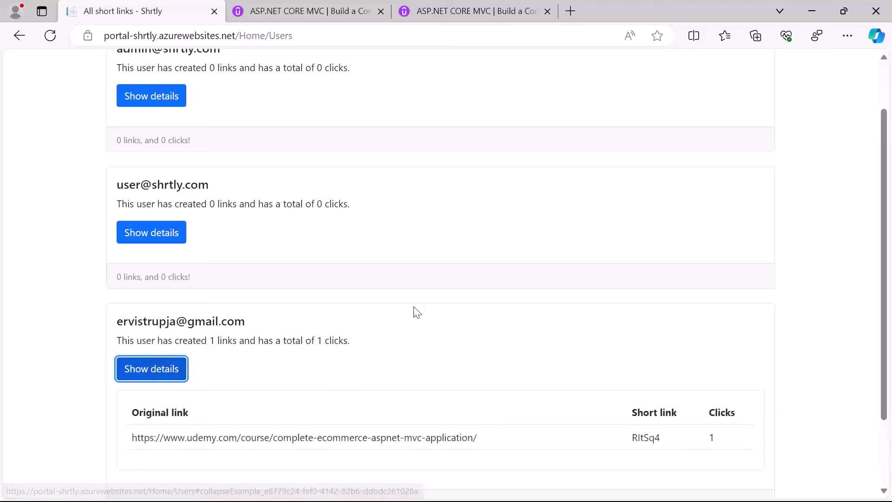
scroll(417, 292, down, 2)
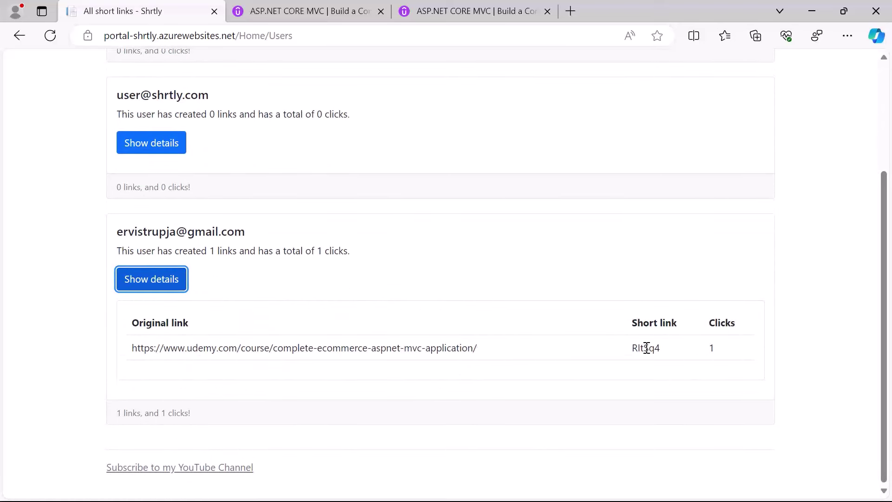
double_click(711, 348)
click(667, 367)
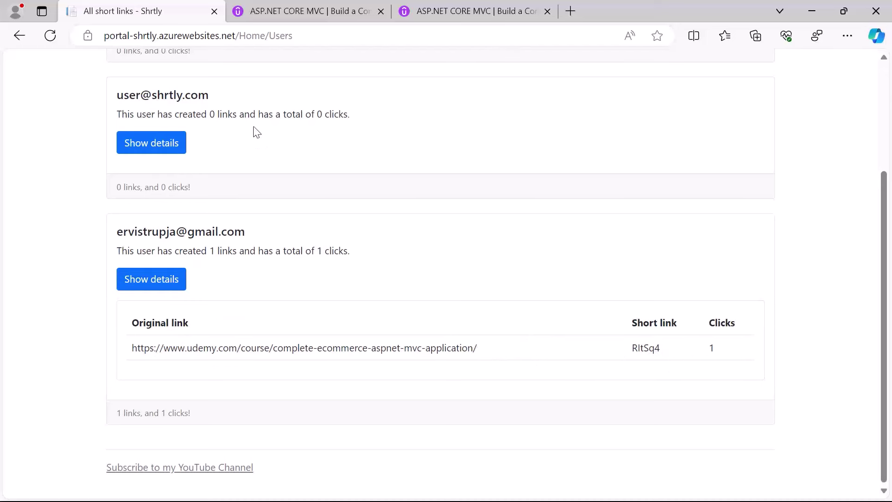
Build the RltSq4 short URL and open it in the Udemy tab
double_click(650, 348)
drag(238, 35, 167, 38)
key(ctrl+v)
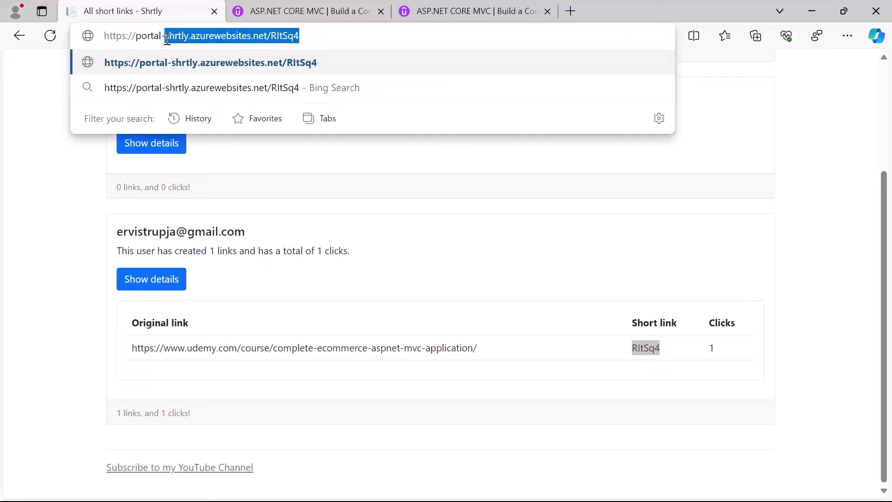
click(306, 11)
click(295, 30)
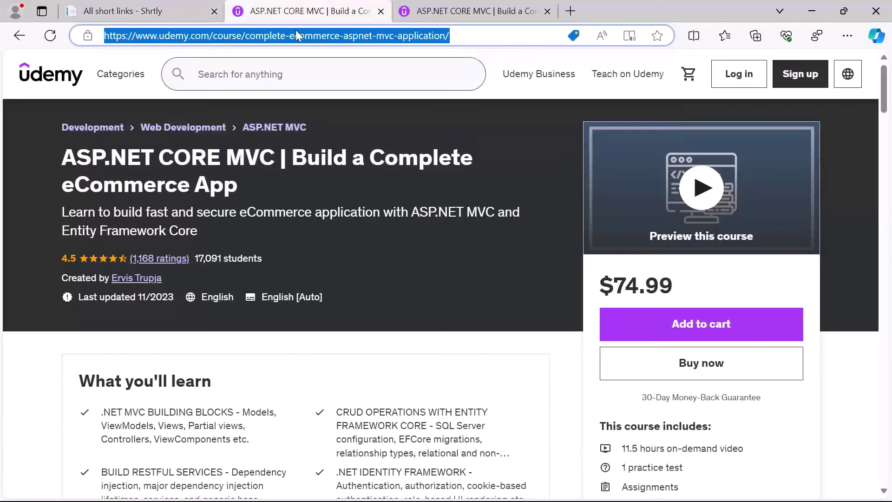
key(ctrl+v)
key(Return)
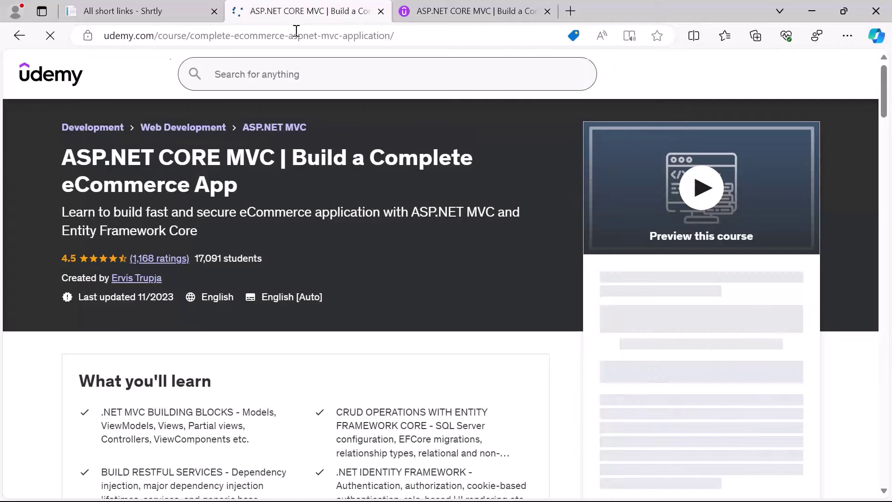
Open the RltSq4 short link a second time, then reload the Shrtly Users page
click(296, 32)
key(ctrl+v)
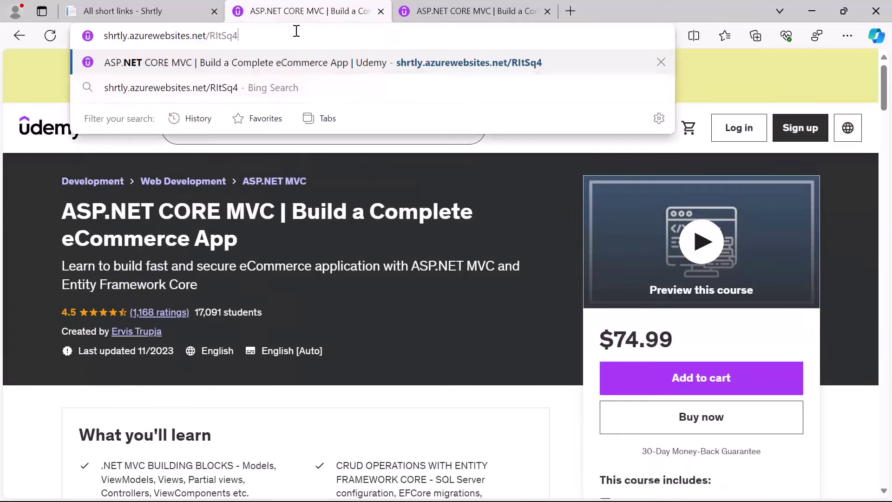
key(Return)
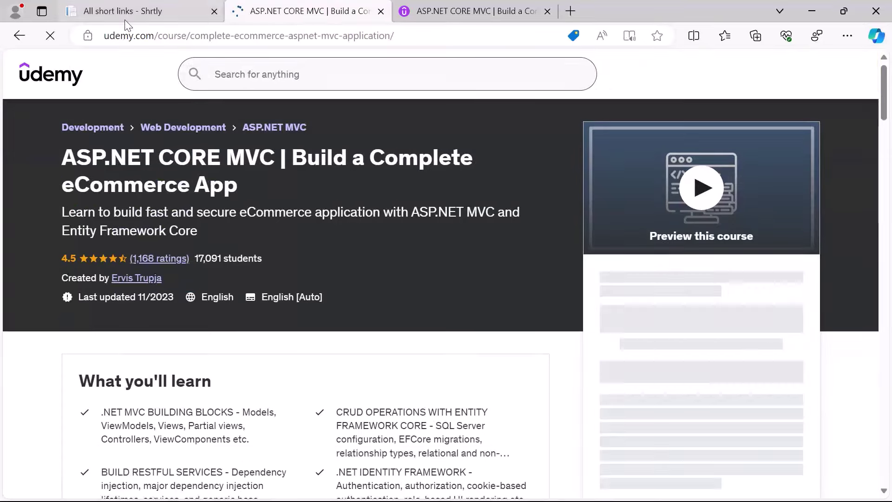
click(77, 14)
click(50, 35)
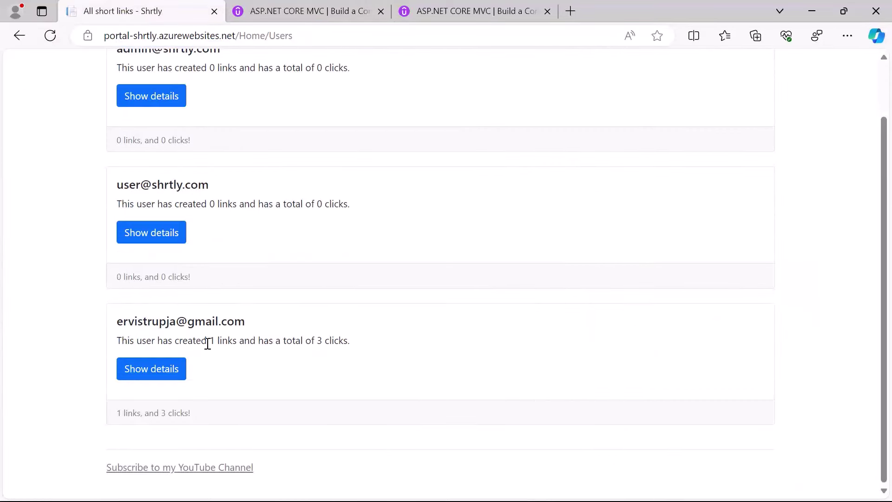
Confirm the third user's total and link RltSq4 show 3 clicks, then return to the Shrtly home page
drag(208, 342, 222, 342)
drag(315, 342, 350, 342)
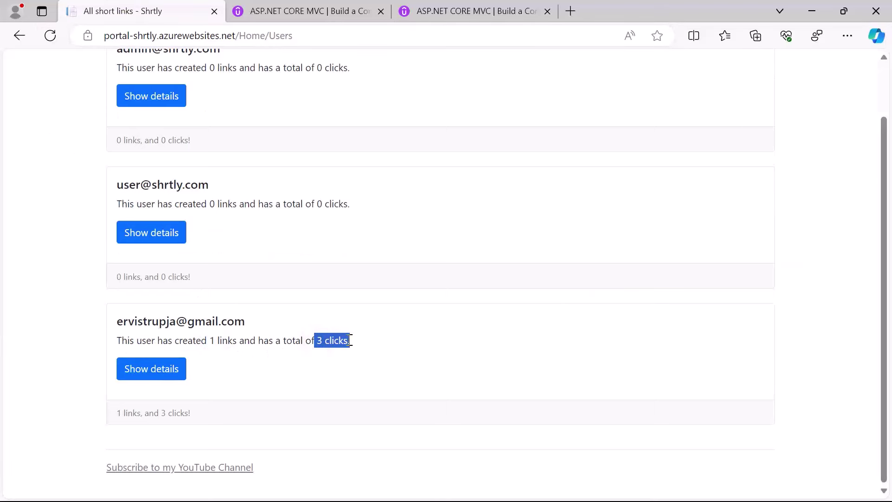
click(146, 372)
scroll(51, 367, down, 2)
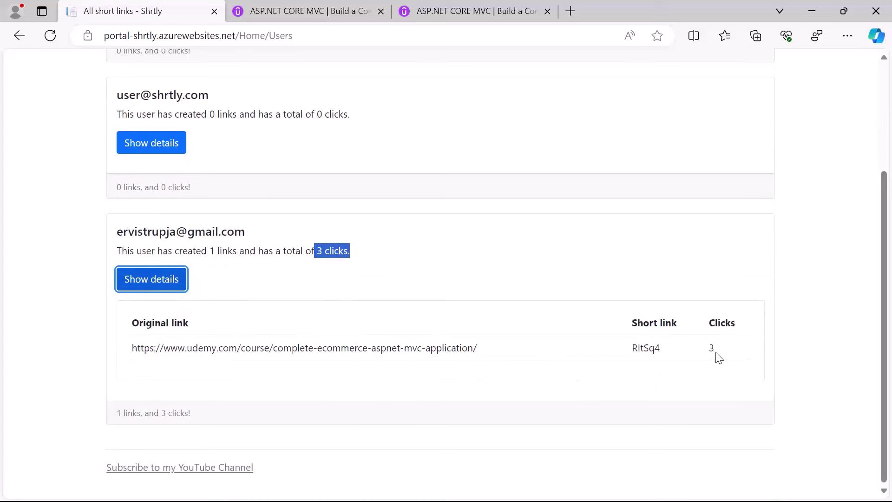
double_click(639, 347)
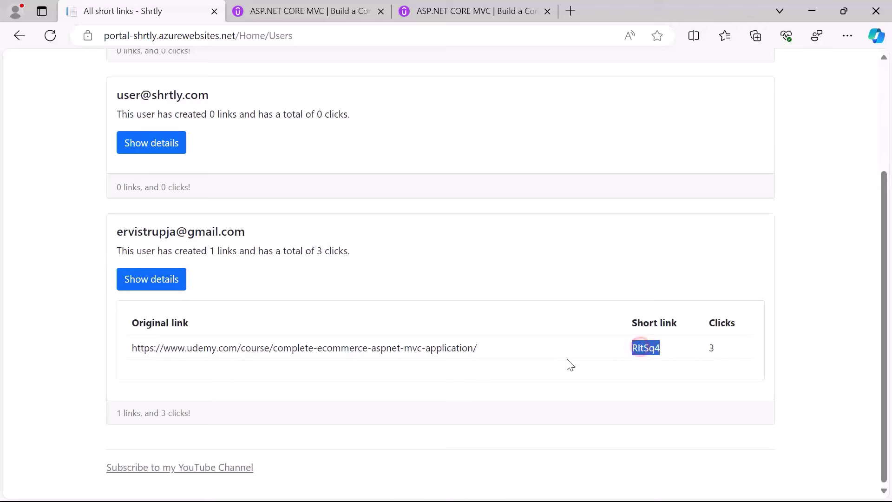
click(524, 361)
scroll(511, 340, up, 3)
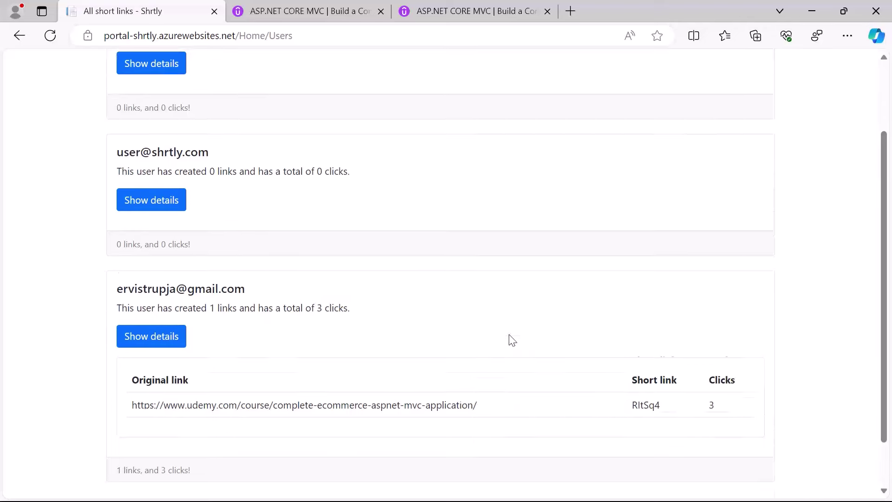
click(119, 68)
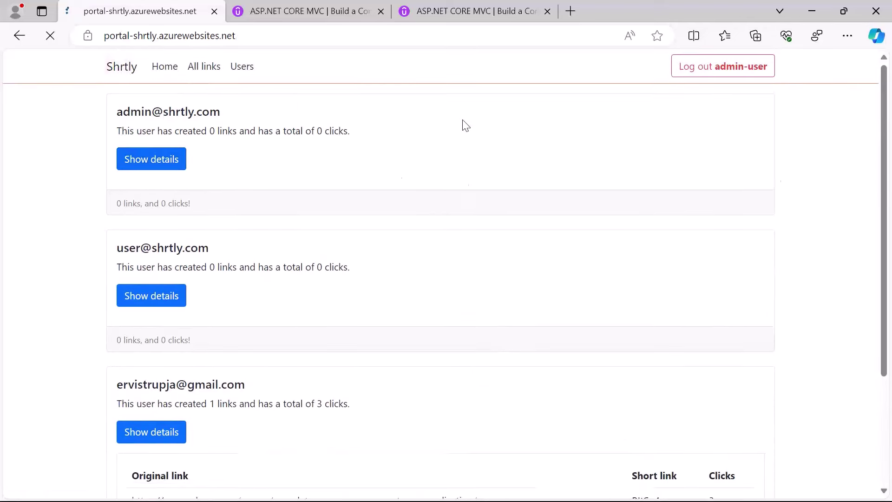